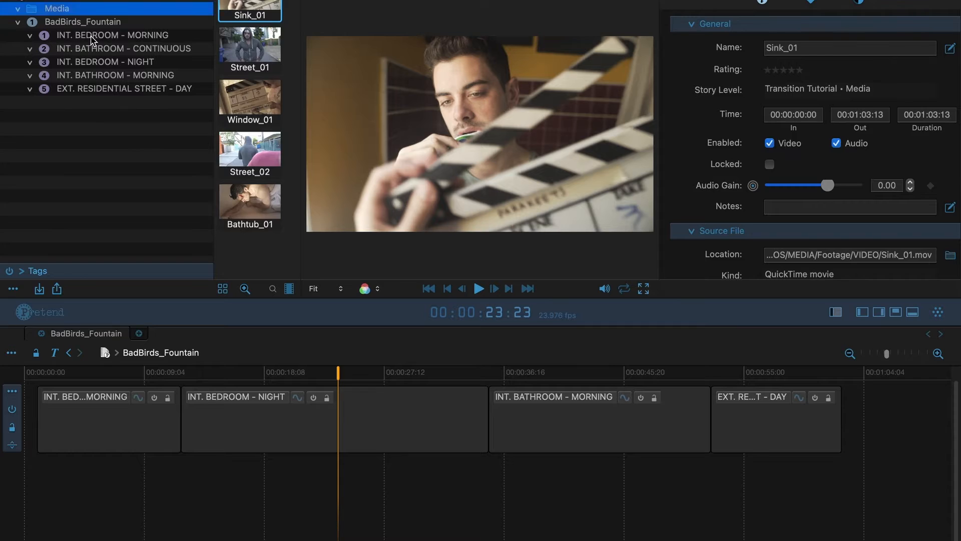
Inspect the outline and timeline scenes, ending on INT. BATHROOM - MORNING's details
click(94, 50)
click(309, 436)
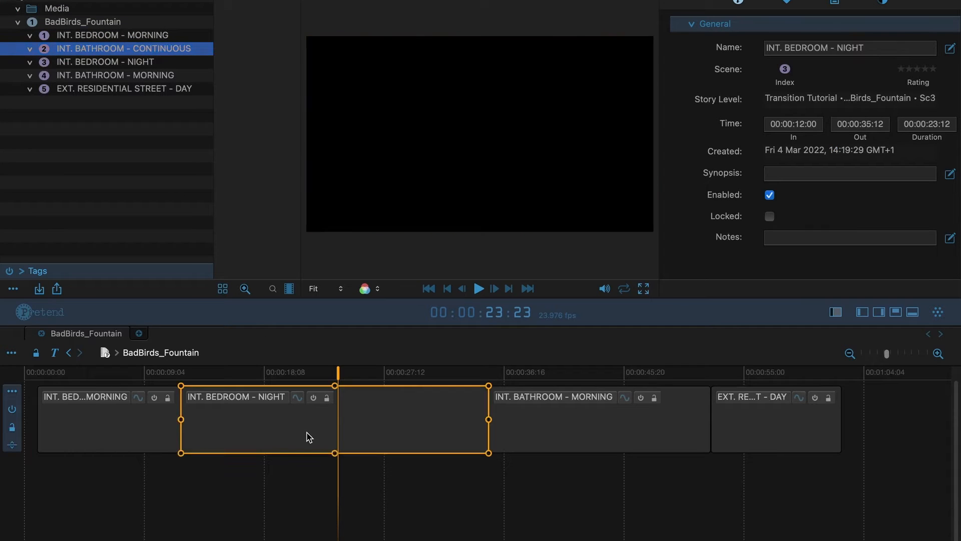
click(581, 428)
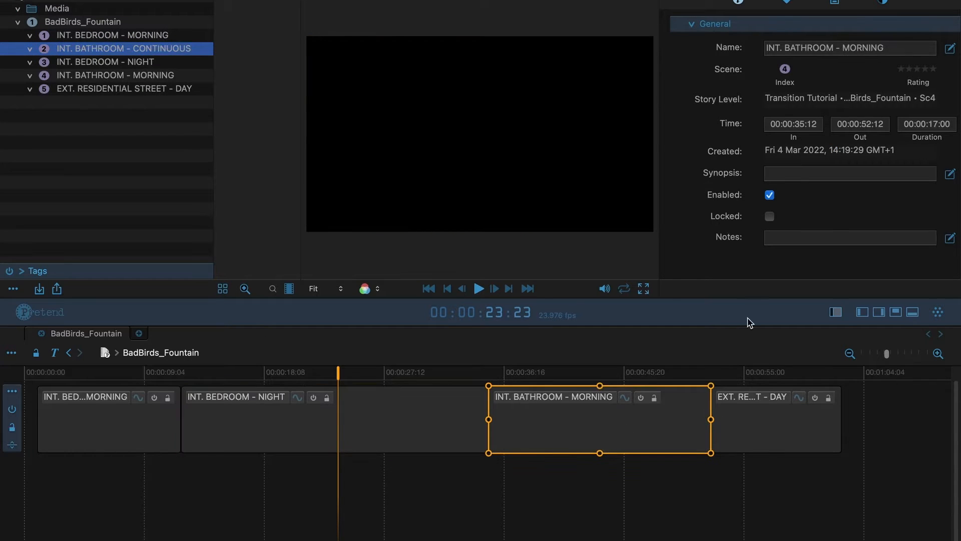
Switch to the script layout and jump between scenes in the outline
click(835, 312)
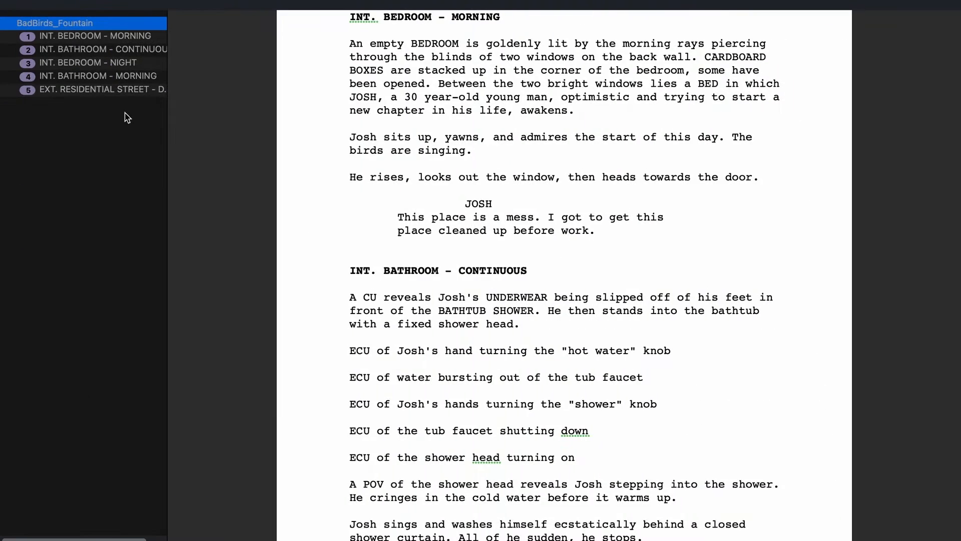
click(103, 76)
click(103, 62)
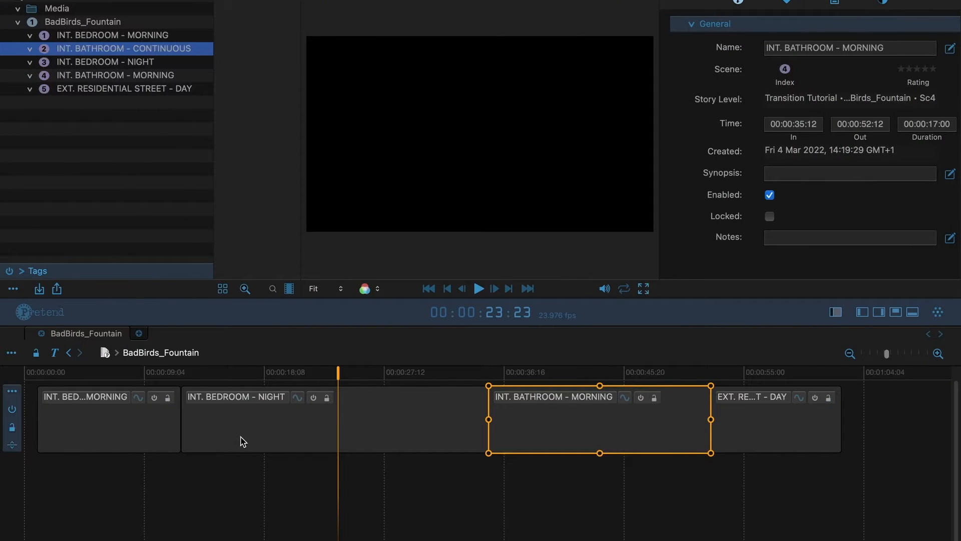
scroll(429, 490, up, 1)
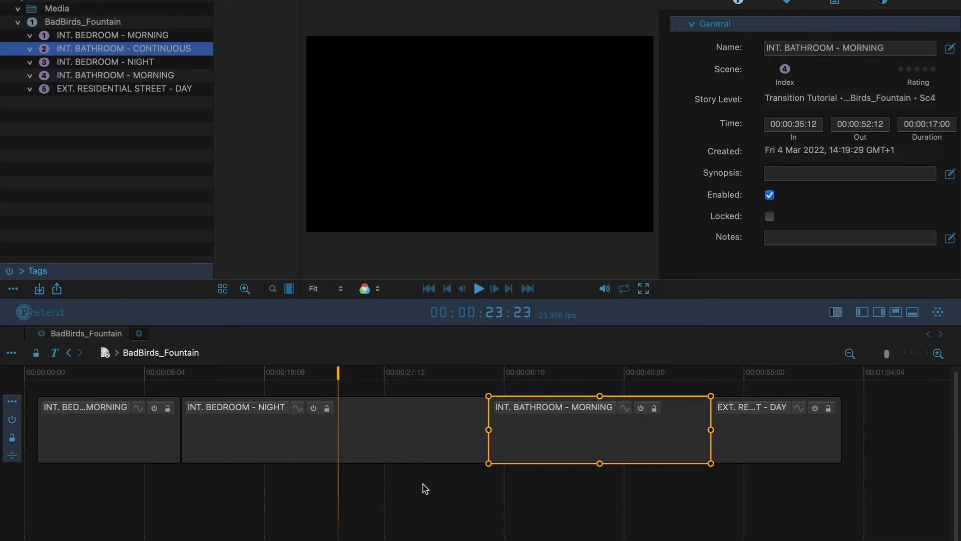
Open the INT. BEDROOM - NIGHT scene and preview Sink_01 from the Media folder
double_click(238, 432)
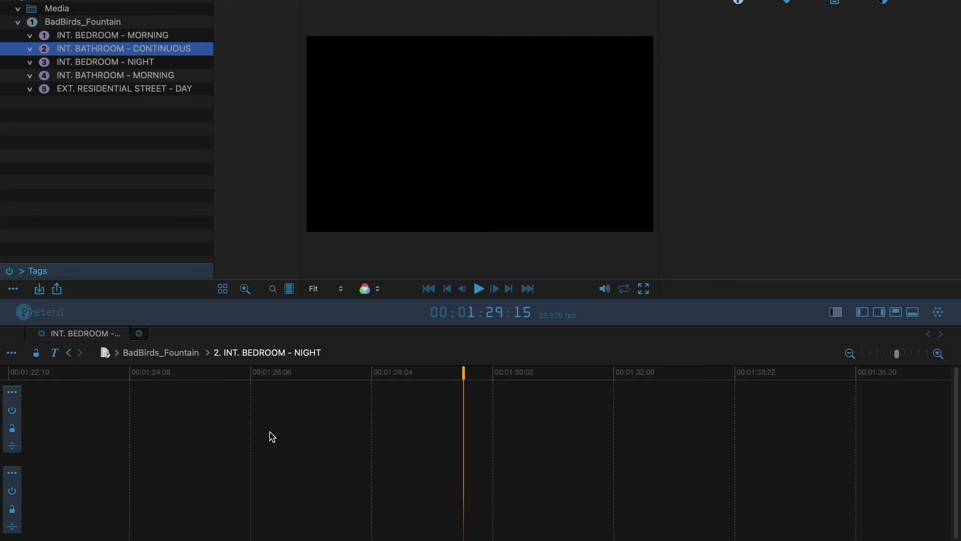
click(259, 353)
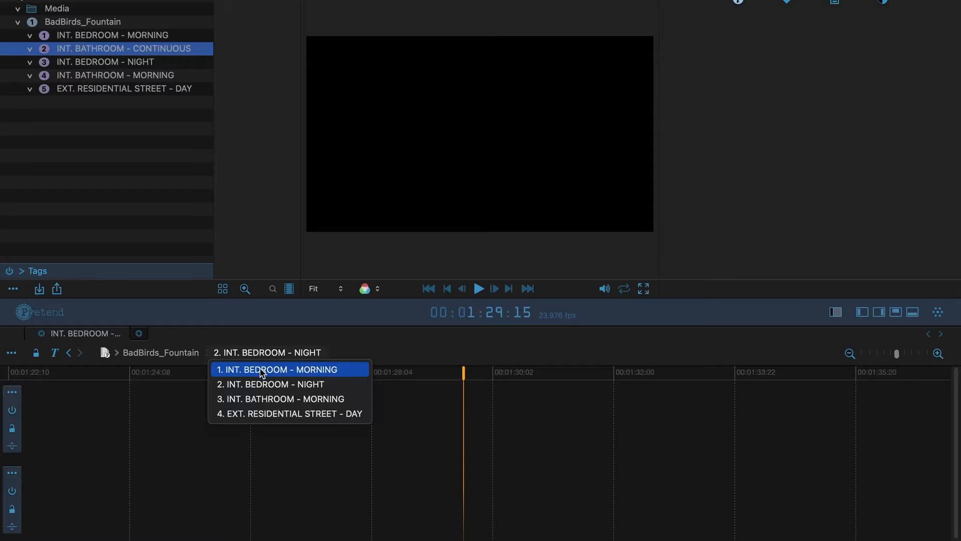
click(271, 444)
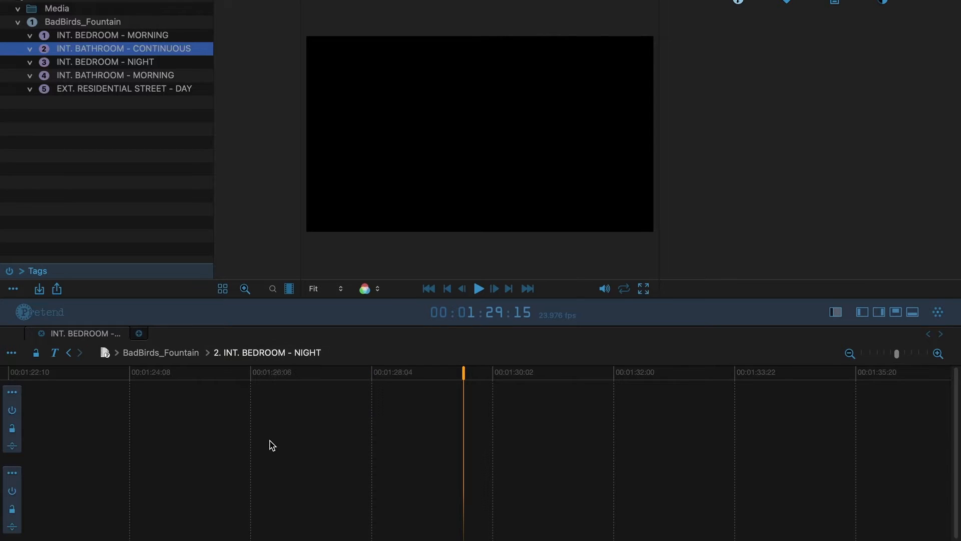
click(52, 10)
click(245, 4)
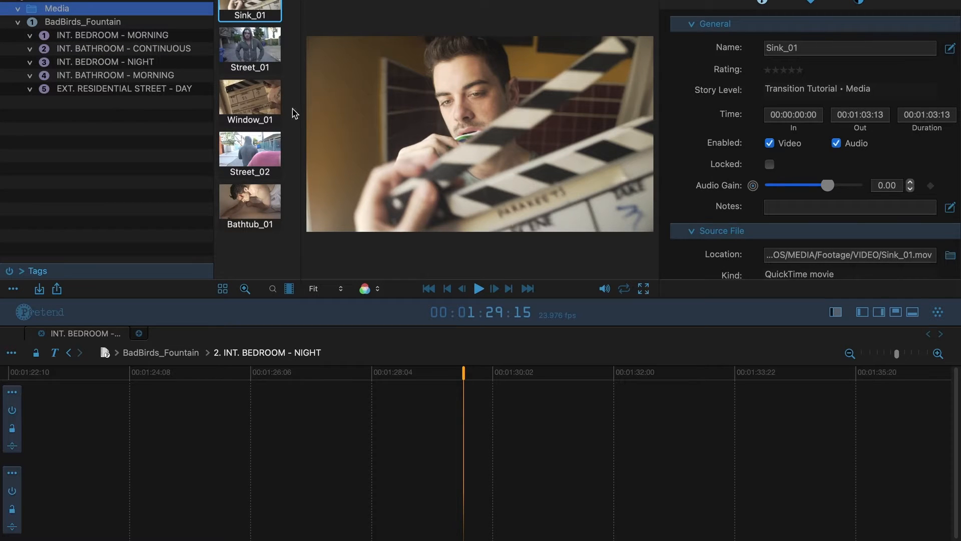
Drag Sink_01 into the scene's timeline and zoom out to see the clips
drag(274, 226, 177, 418)
key(super+minus)
key(super+minus)
key(super+minus)
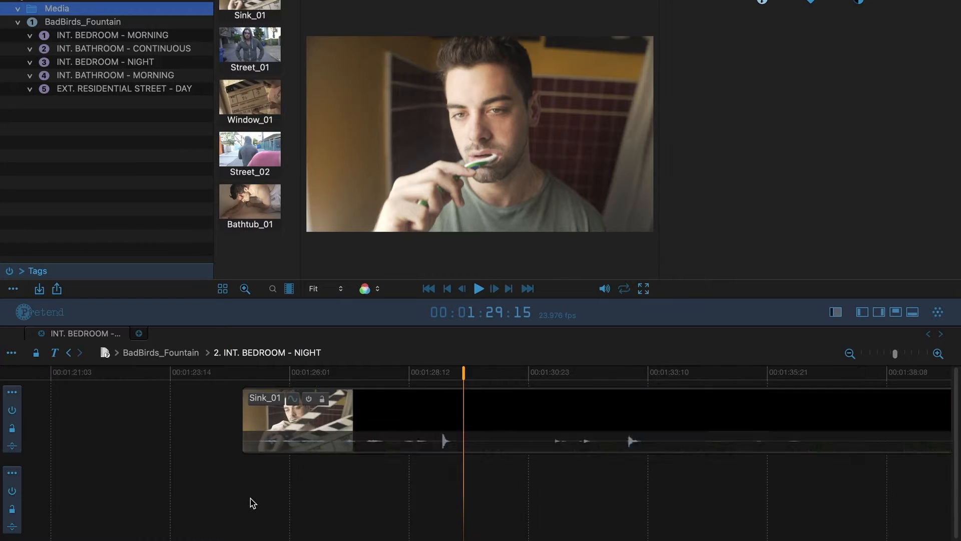
scroll(306, 488, right, 3)
scroll(335, 485, right, 8)
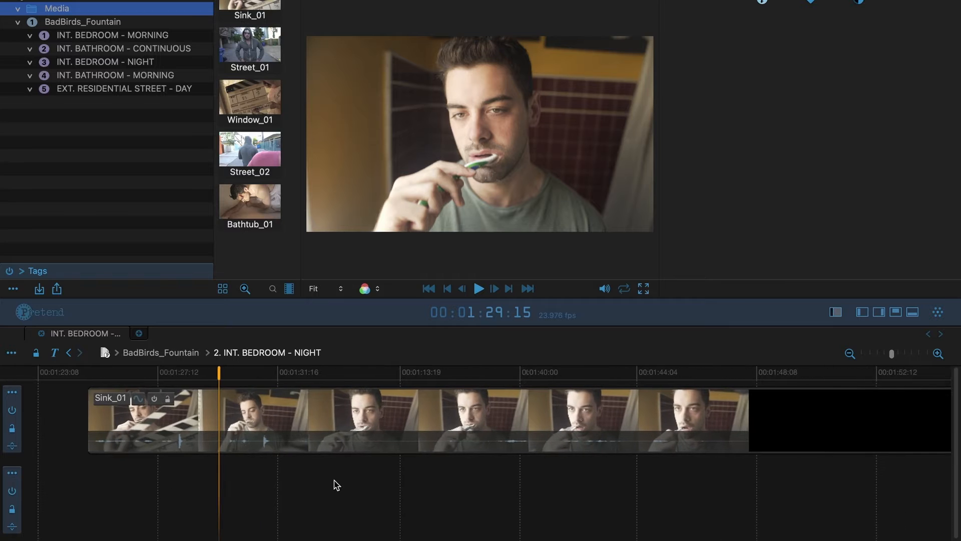
key(super+minus)
scroll(562, 455, right, 10)
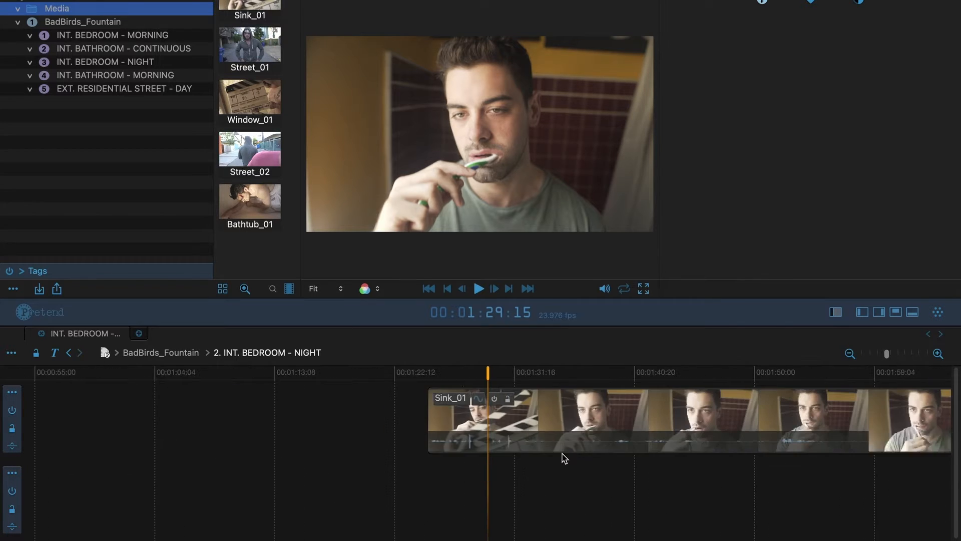
scroll(428, 448, right, 6)
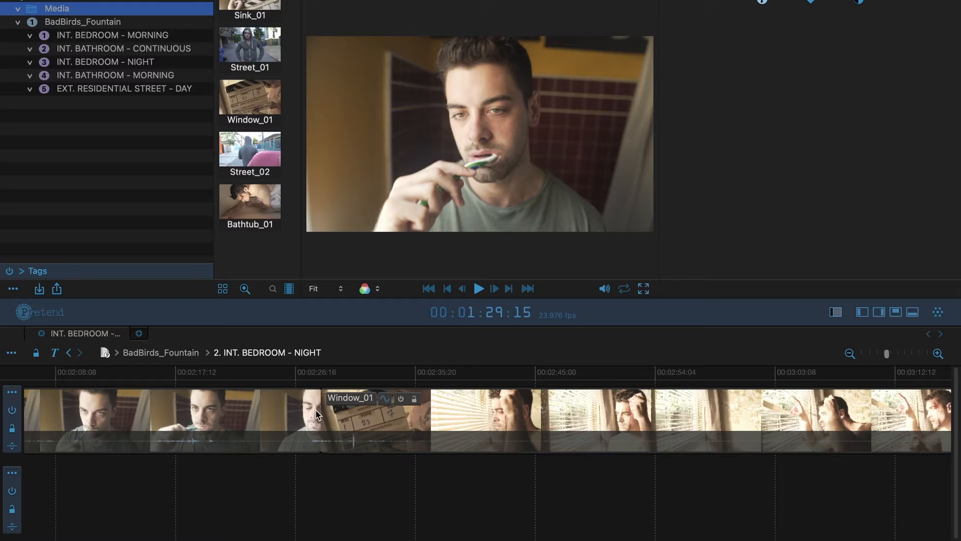
Scrub and play across the cut from Sink_01 into Window_01
click(314, 372)
scroll(314, 372, left, 2)
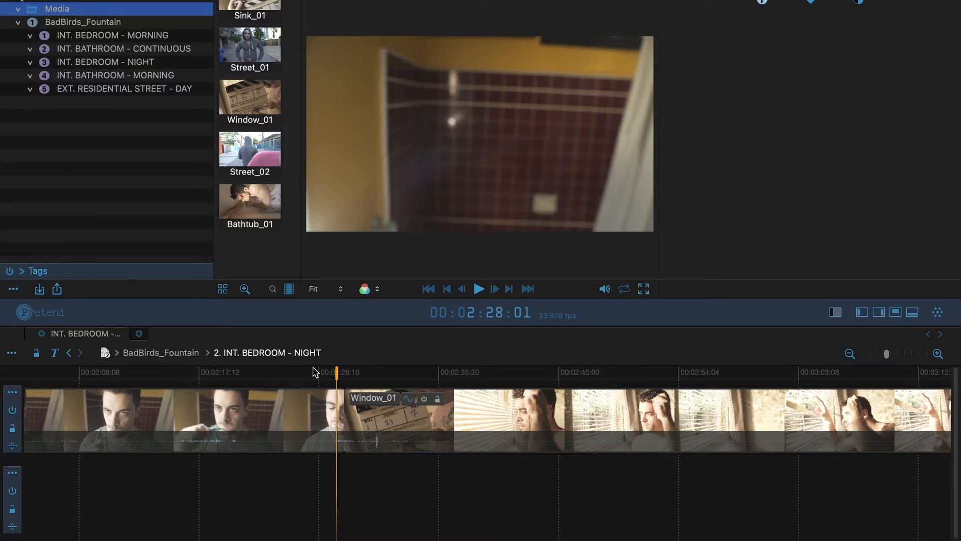
click(340, 371)
mouse_move(341, 374)
mouse_down()
mouse_move(352, 372)
mouse_move(332, 375)
mouse_up()
key(space)
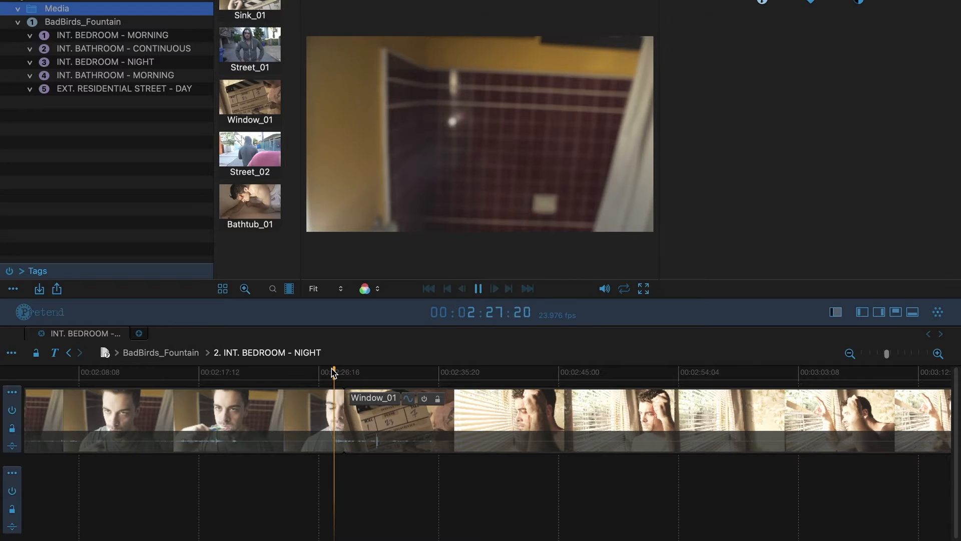
key(space)
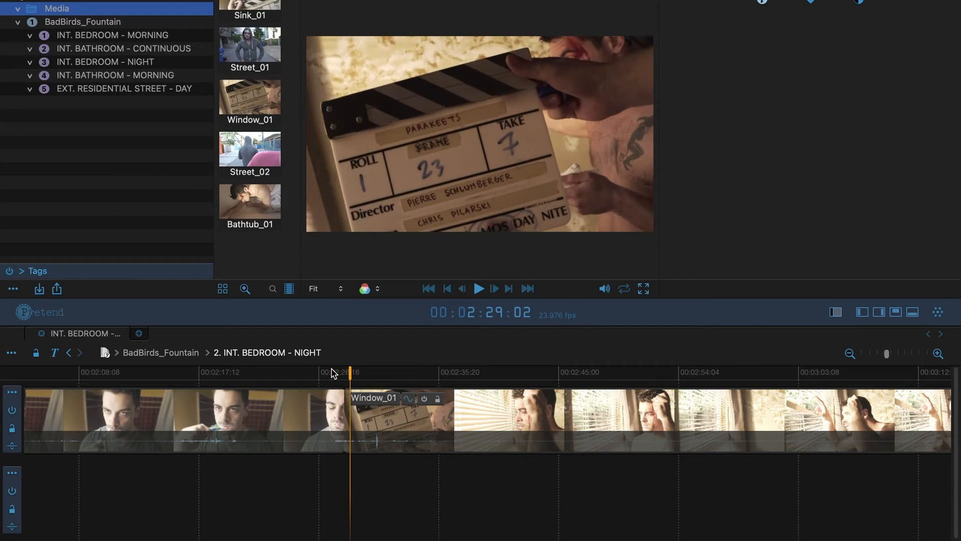
Zoom in closely on the Sink_01–Window_01 edit point
key(super+equal)
key(super+equal)
key(super+equal)
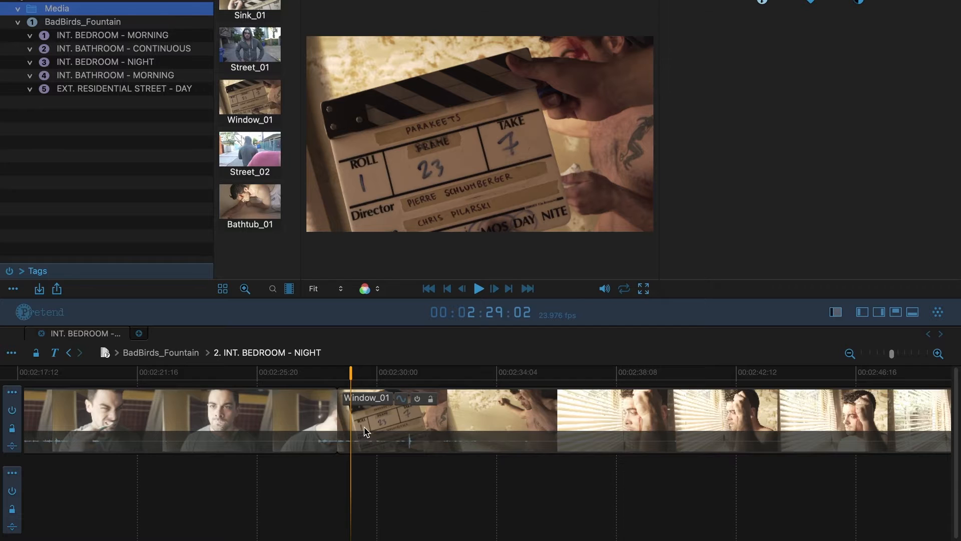
scroll(368, 429, left, 2)
scroll(367, 428, left, 3)
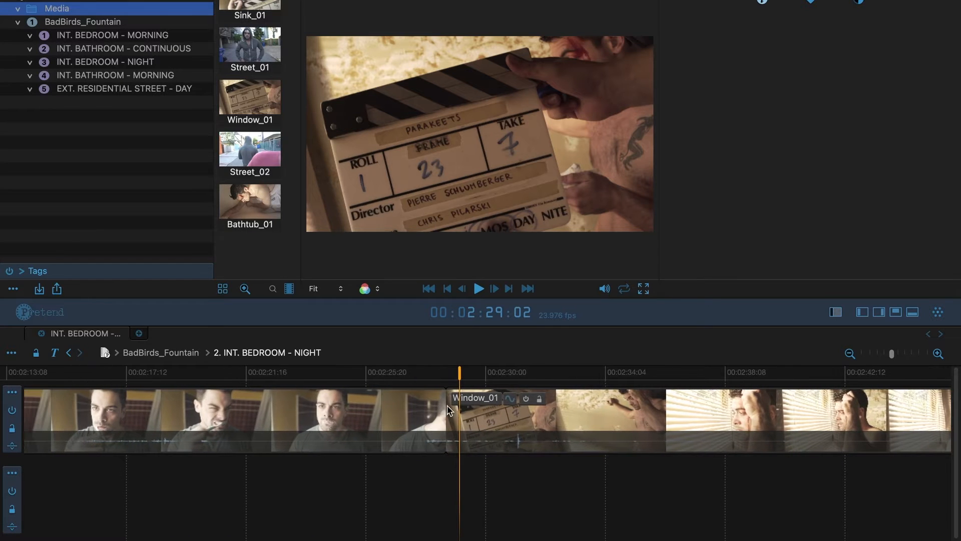
click(437, 373)
key(super+equal)
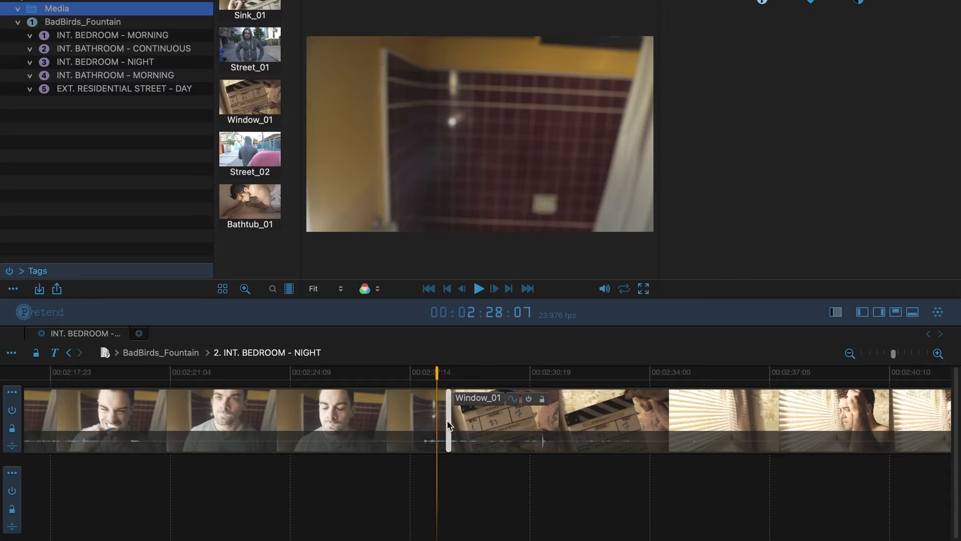
key(super+t)
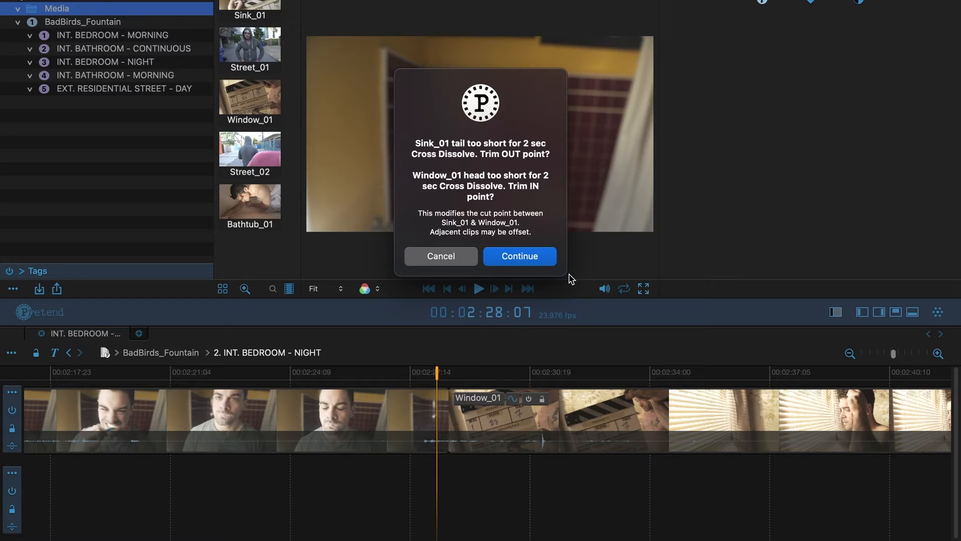
click(548, 256)
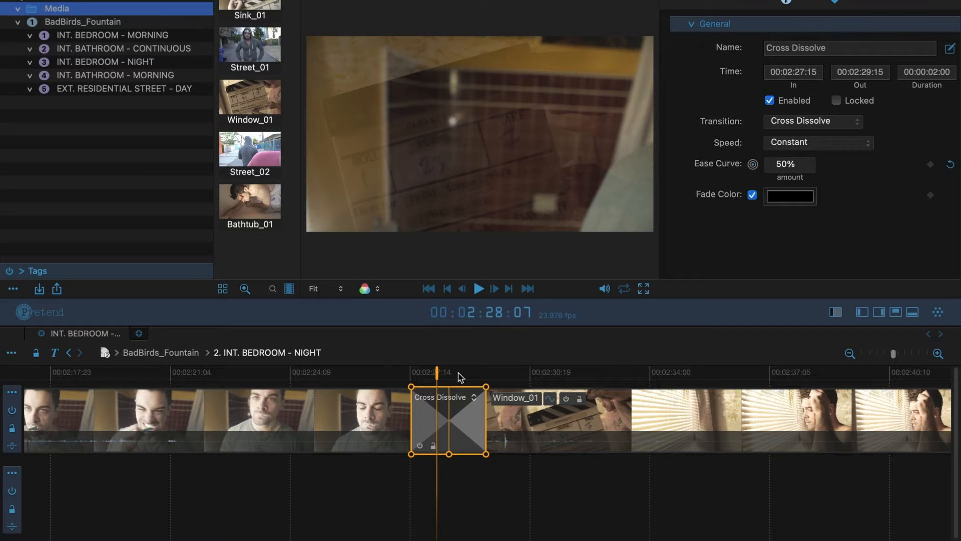
key(super+equal)
click(460, 375)
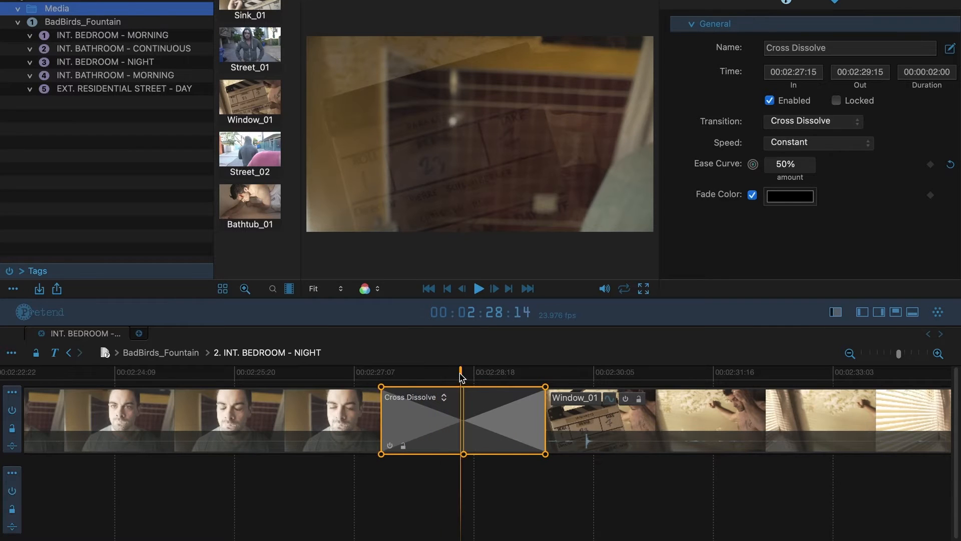
drag(460, 375, 570, 371)
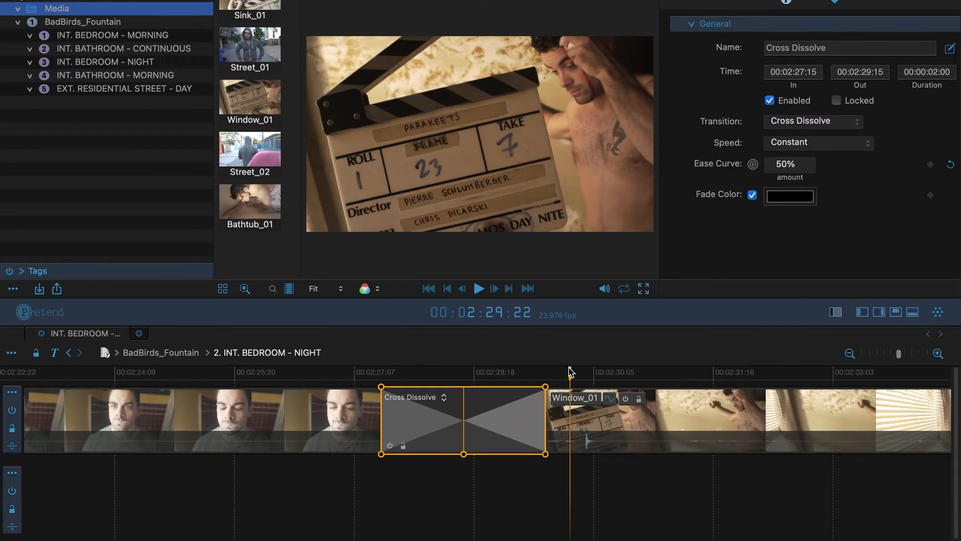
key(Delete)
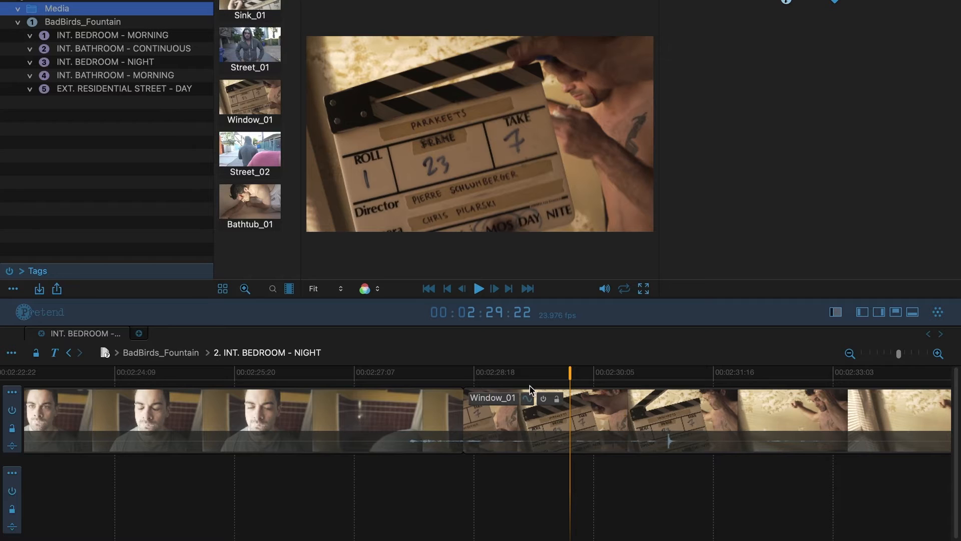
Roll the cut so Sink_01 ends at 00:02:28:12, then add and remove a Cross Dissolve
click(464, 431)
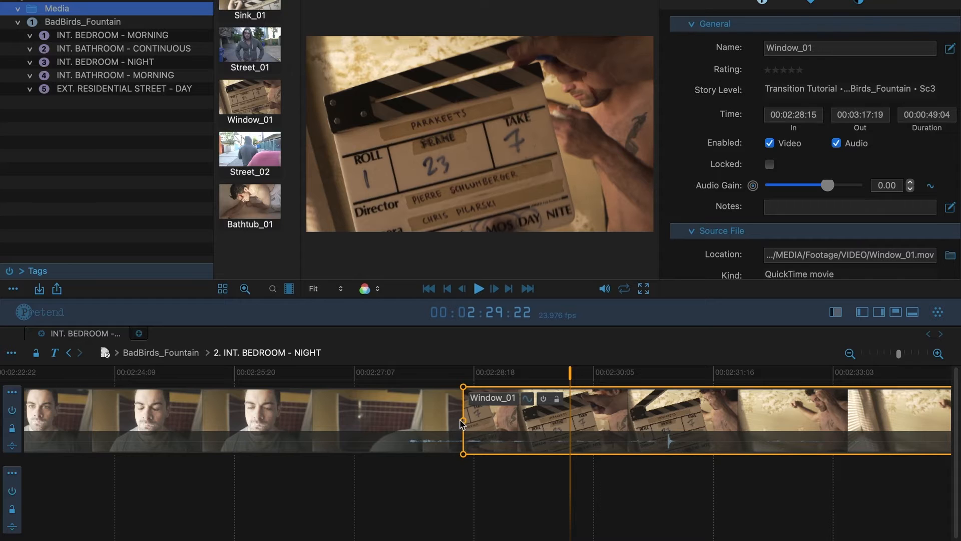
mouse_move(464, 424)
mouse_down()
mouse_move(804, 424)
mouse_move(451, 434)
mouse_up()
click(454, 437)
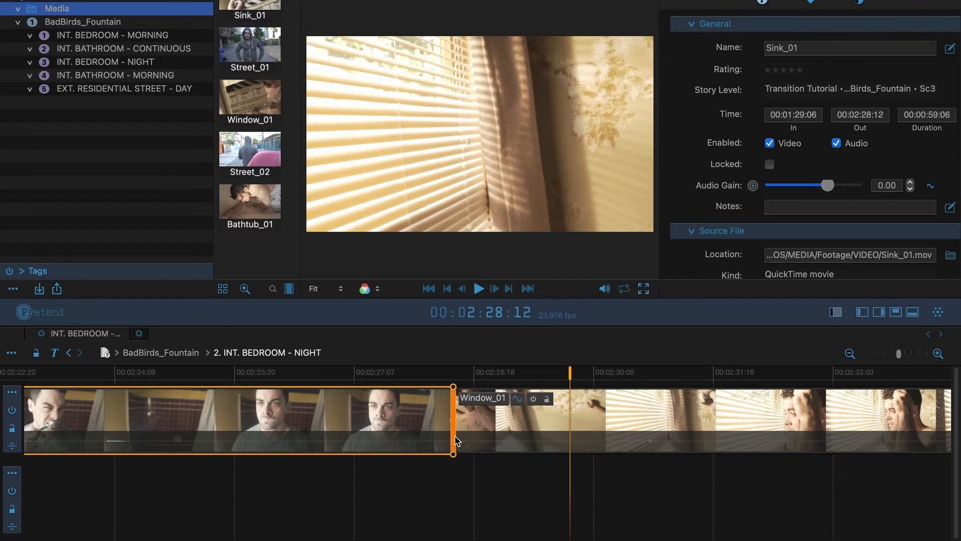
key(super+t)
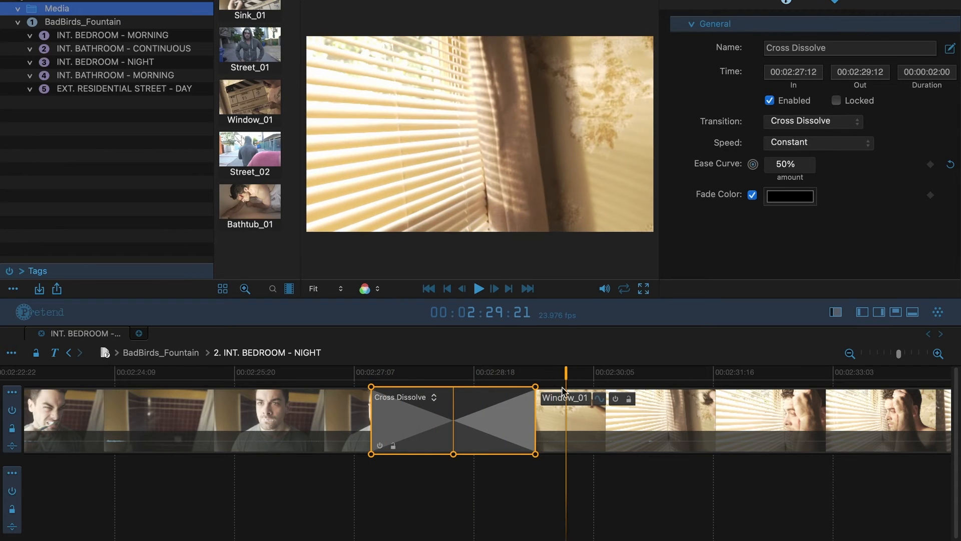
key(Delete)
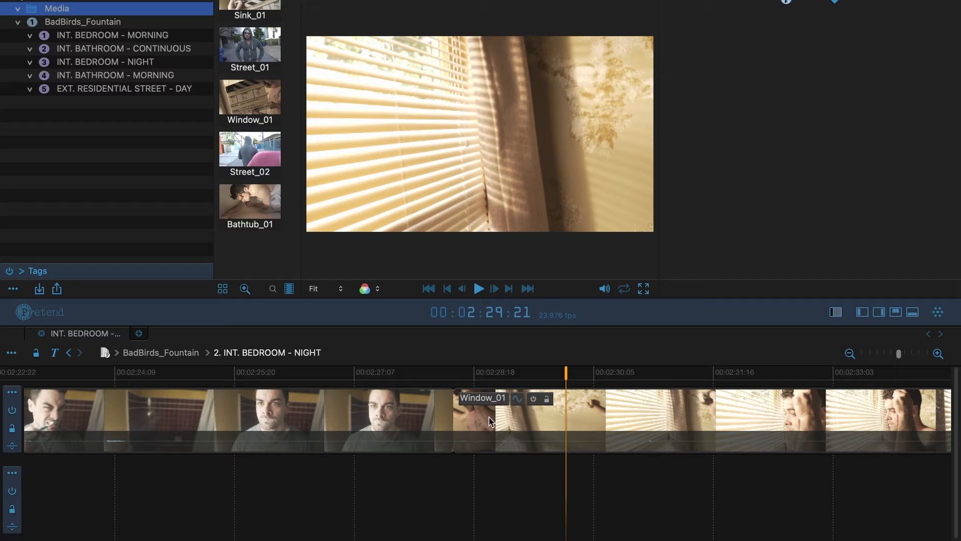
Add a 2-second black Dip To Color at the Sink_01/Window_01 cut and scrub through it
click(456, 429)
right_click(455, 427)
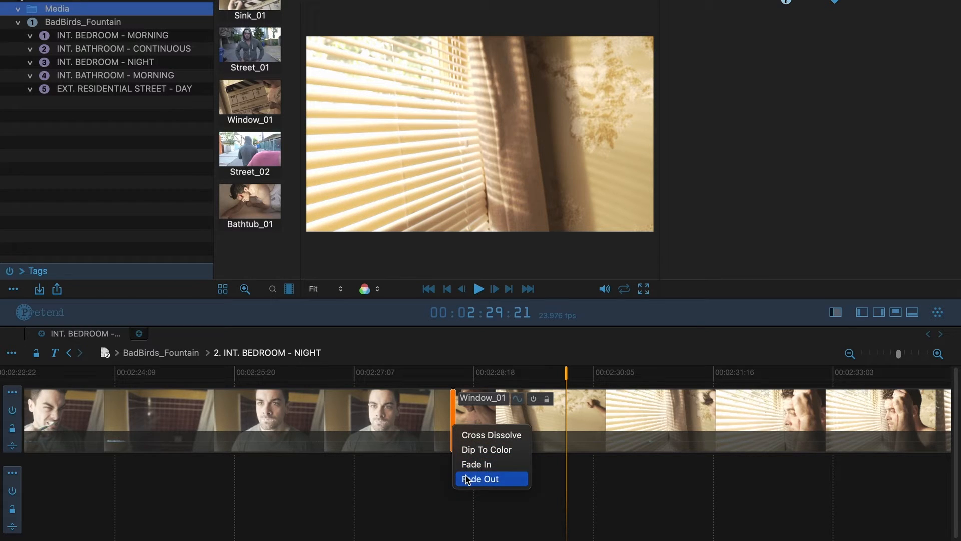
click(473, 453)
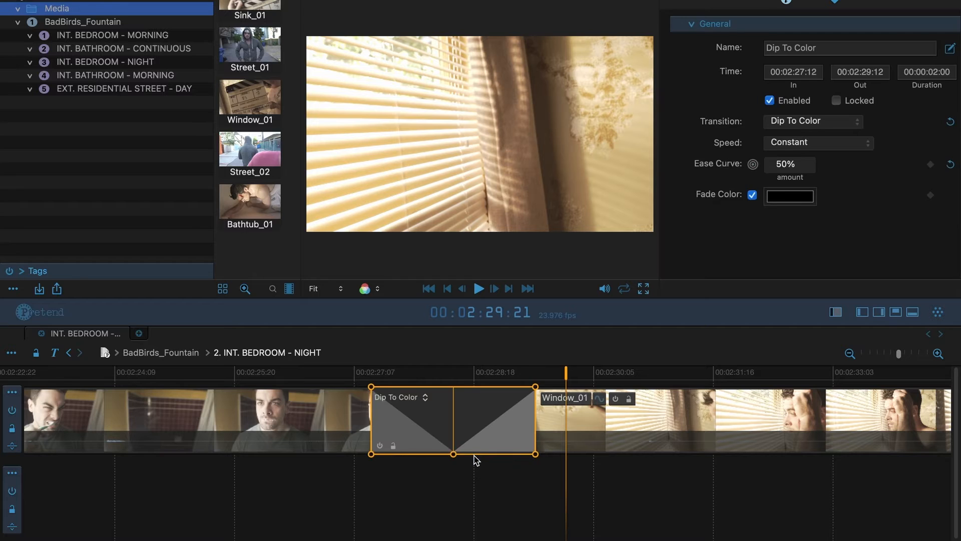
drag(350, 371, 573, 352)
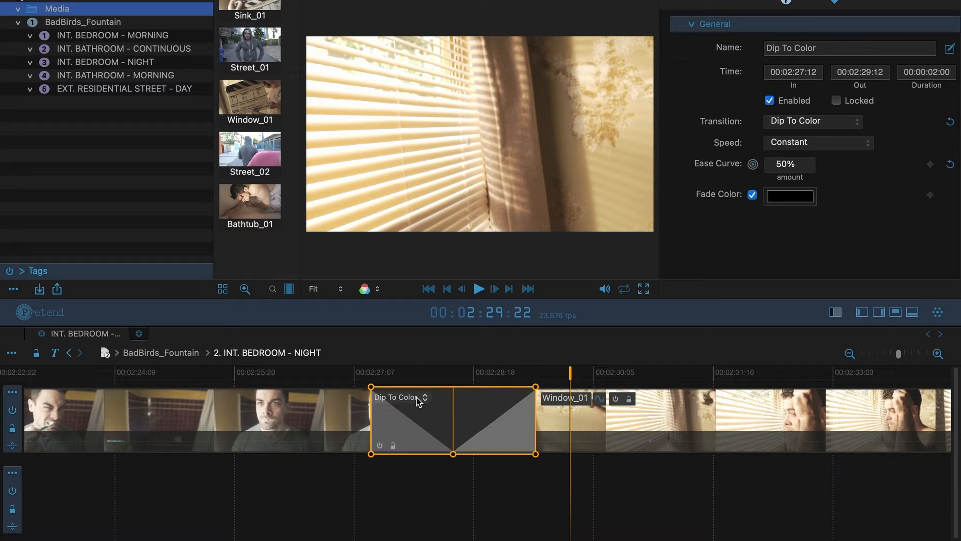
Keep the type as Dip To Color and drag the transition's handles wider
click(419, 401)
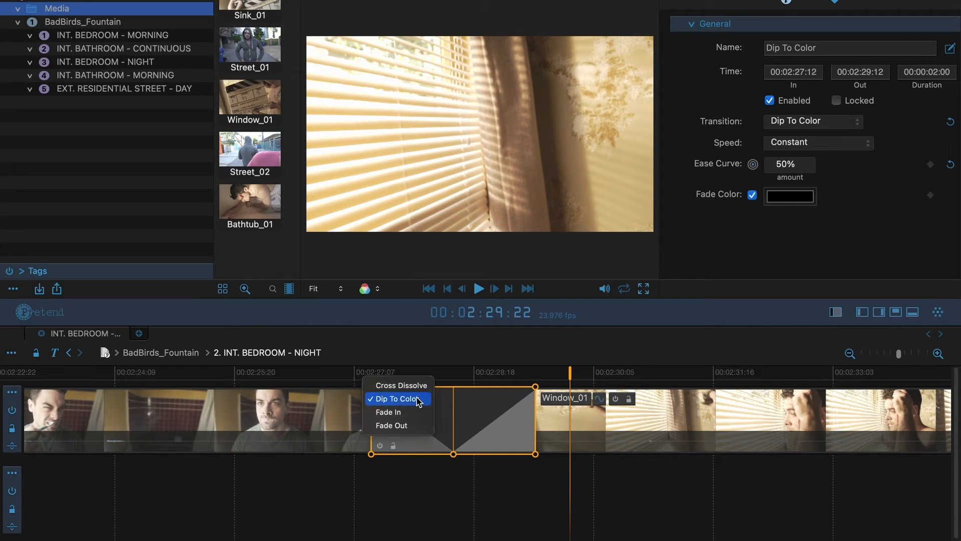
click(418, 399)
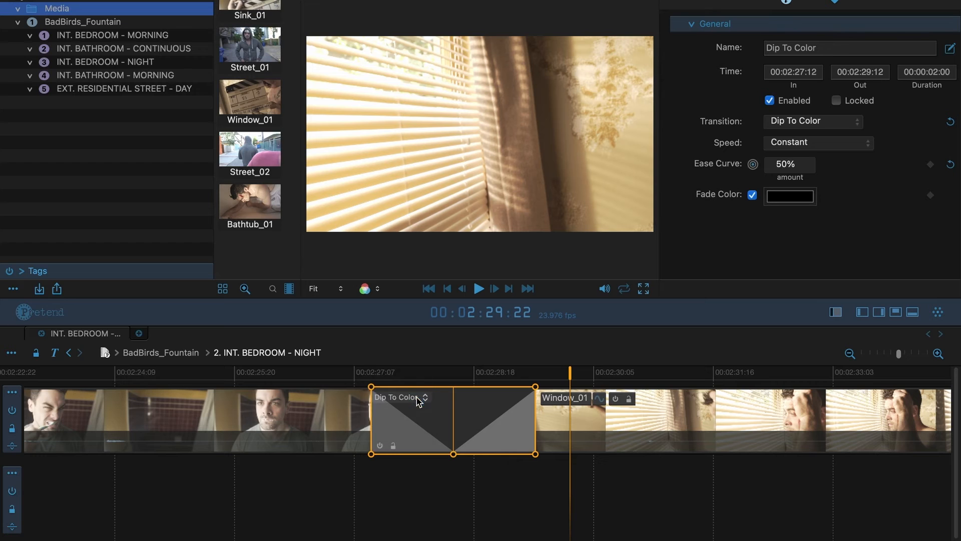
mouse_move(536, 454)
mouse_down()
mouse_move(578, 456)
mouse_move(542, 454)
mouse_up()
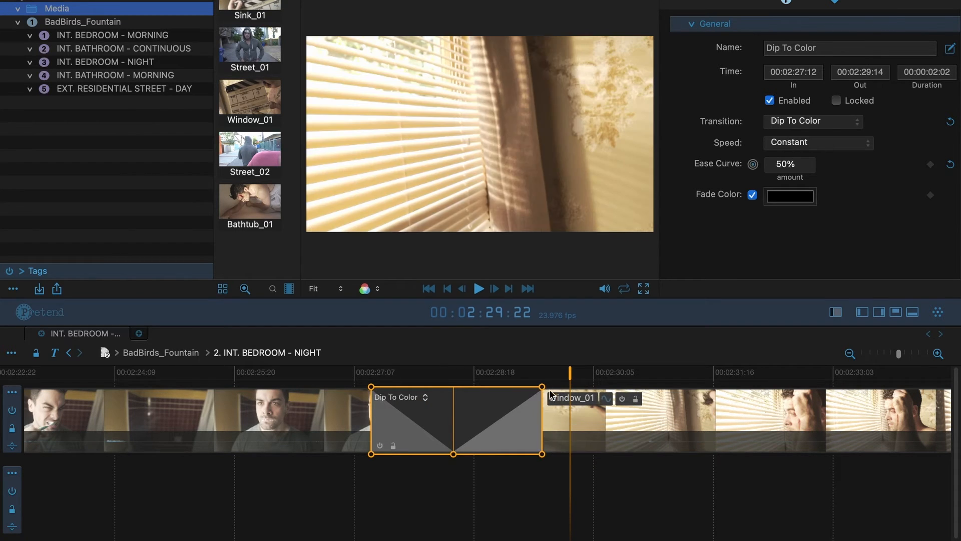
drag(543, 388, 589, 395)
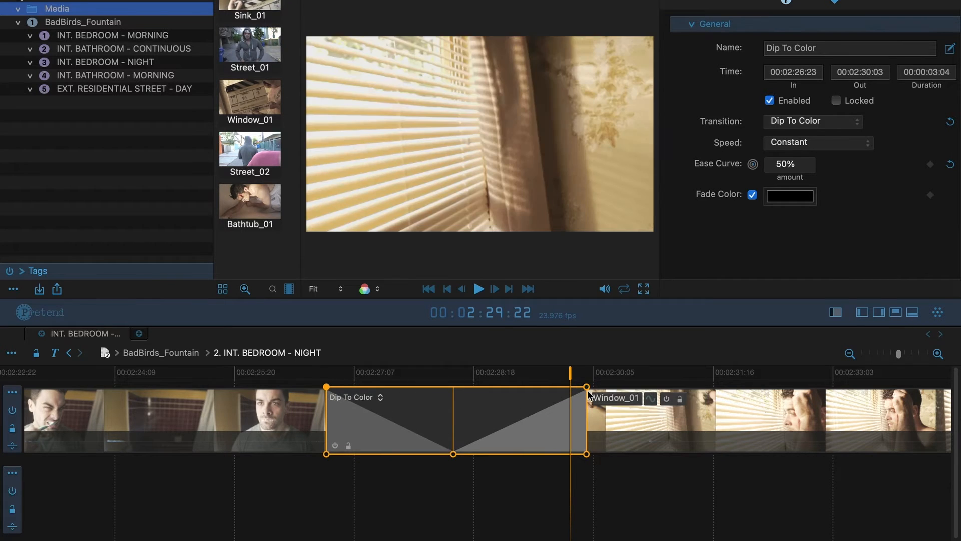
key(super+minus)
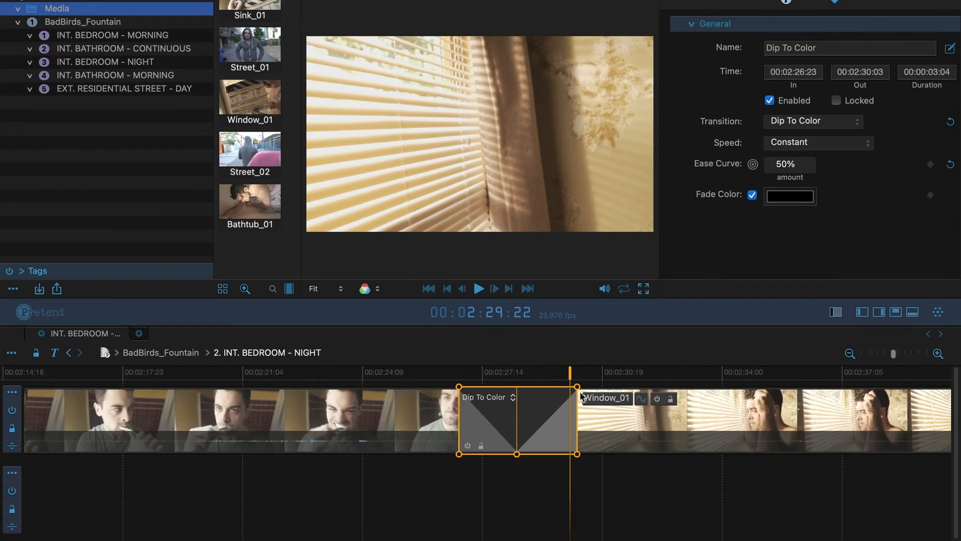
drag(578, 391, 642, 403)
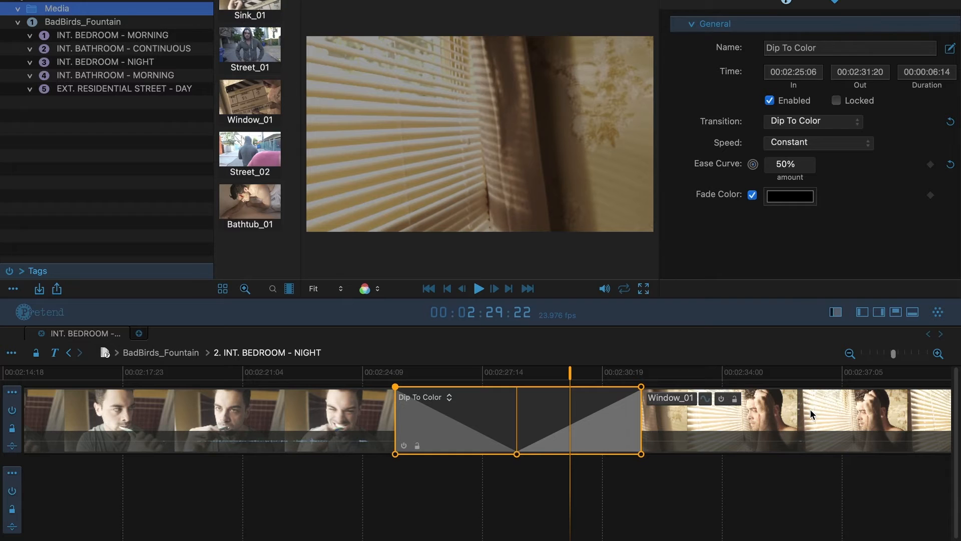
Trim both clip edges, widen the dip to 00:00:05:20, and shift its midpoint later
click(753, 427)
drag(640, 420, 762, 422)
click(522, 422)
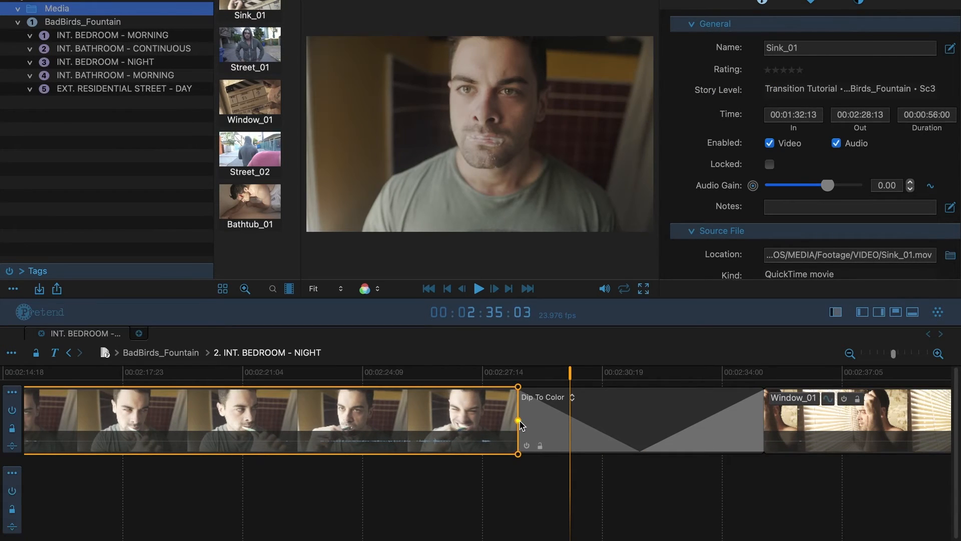
drag(522, 425, 401, 424)
click(583, 418)
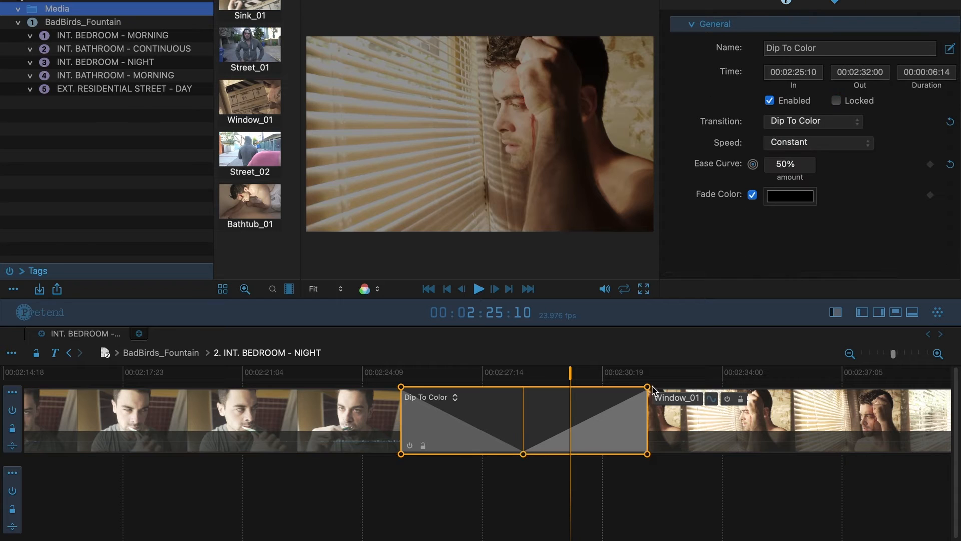
drag(649, 391, 625, 394)
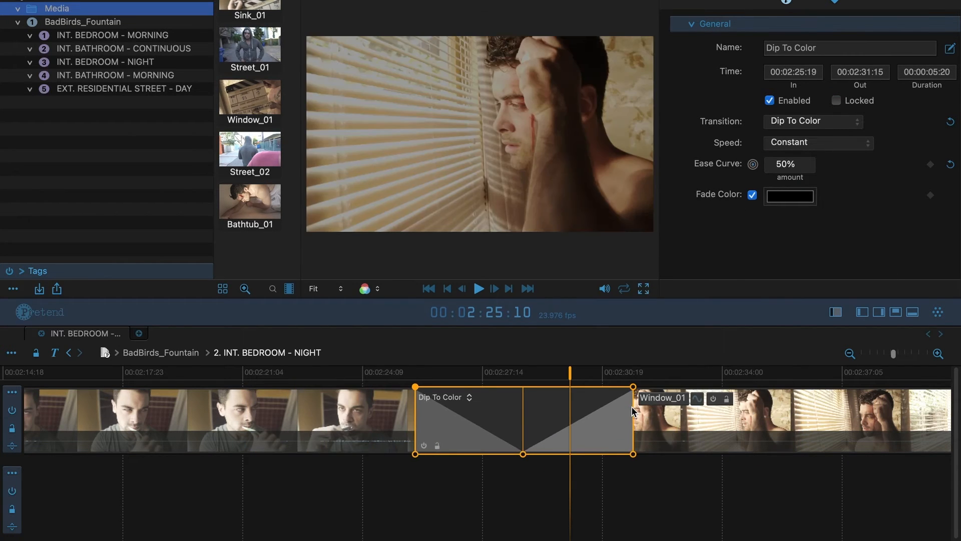
drag(522, 454, 443, 465)
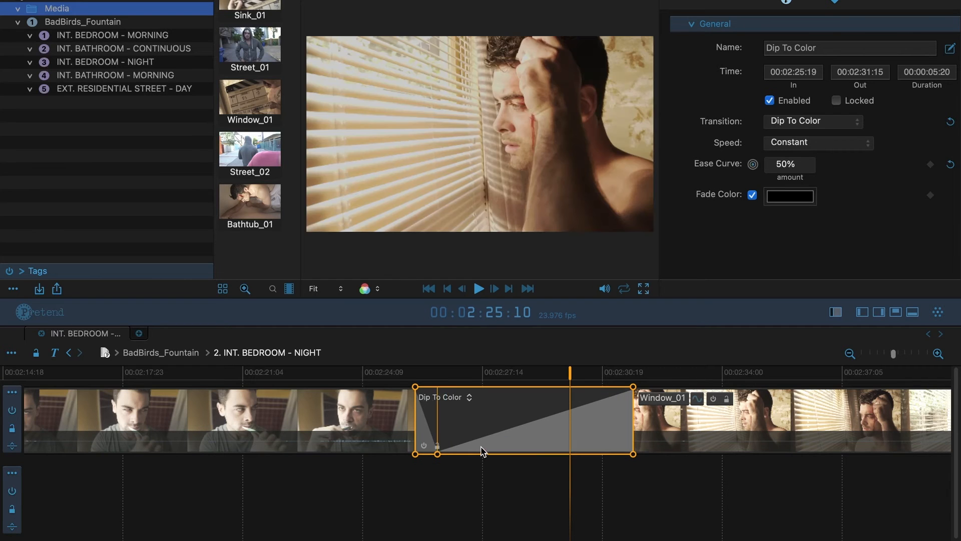
Replace the Dip To Color with a 2-second Cross Dissolve, toggling its lock on and off
key(Delete)
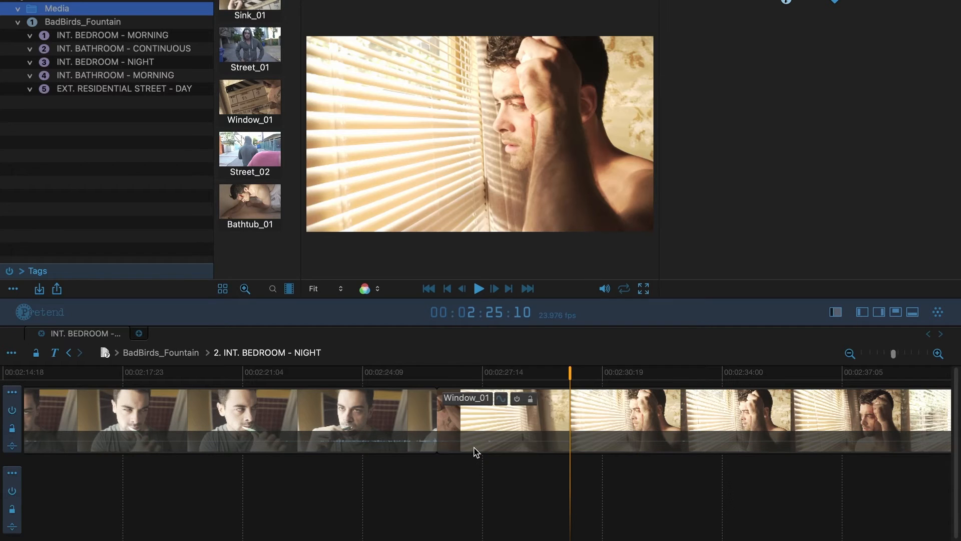
click(437, 418)
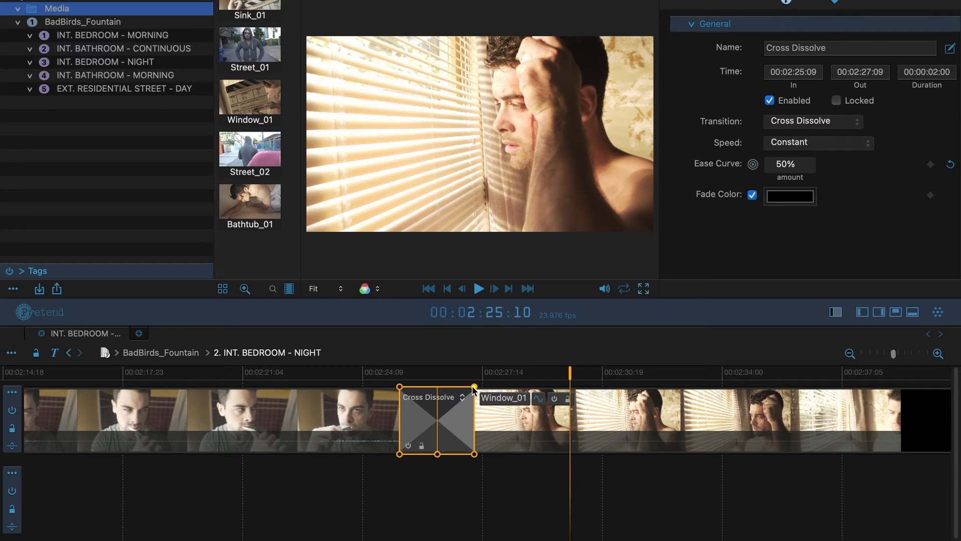
click(421, 445)
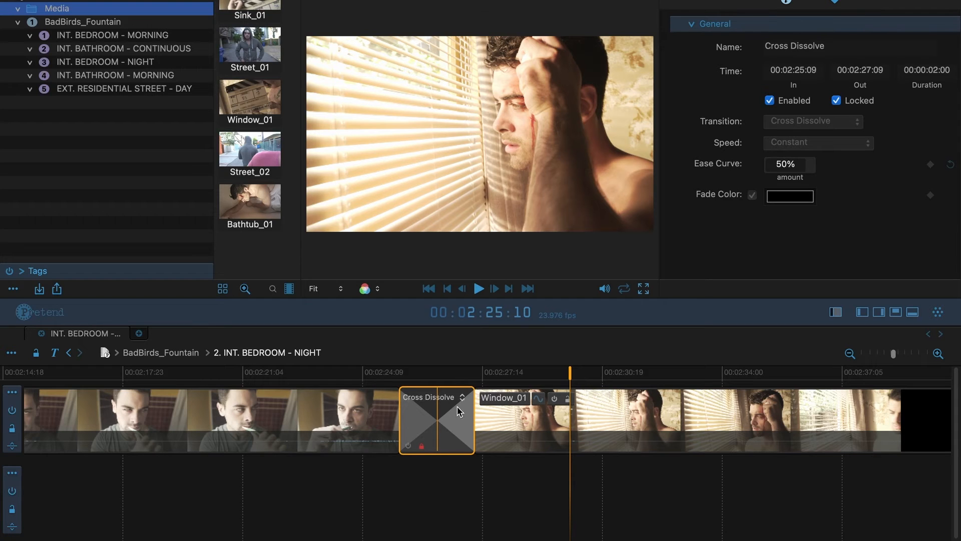
click(421, 447)
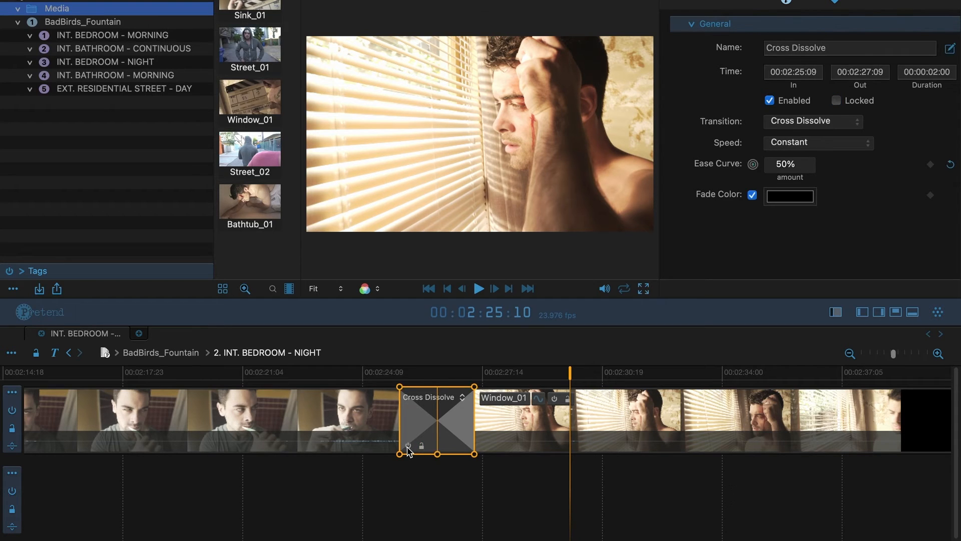
Play through the Cross Dissolve, then widen it evenly on both sides
click(408, 373)
key(space)
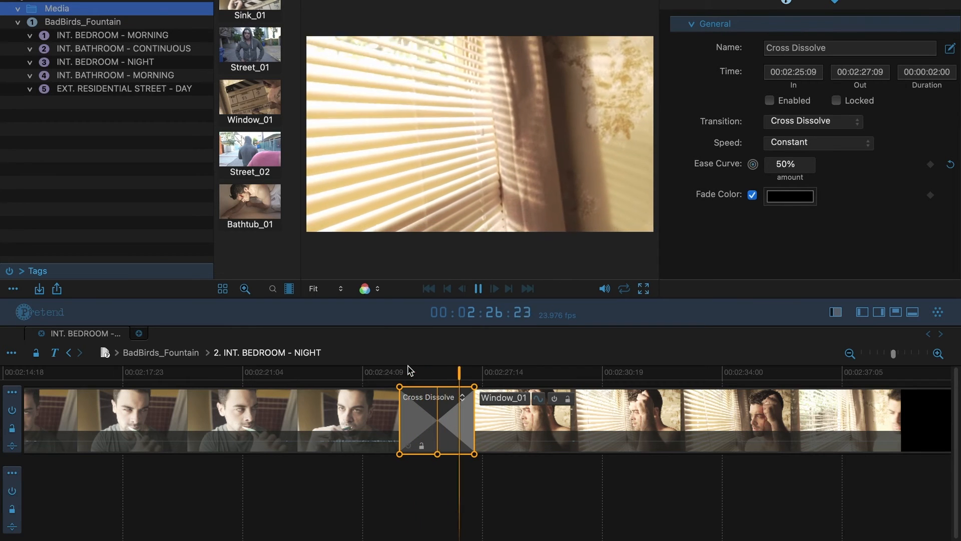
key(space)
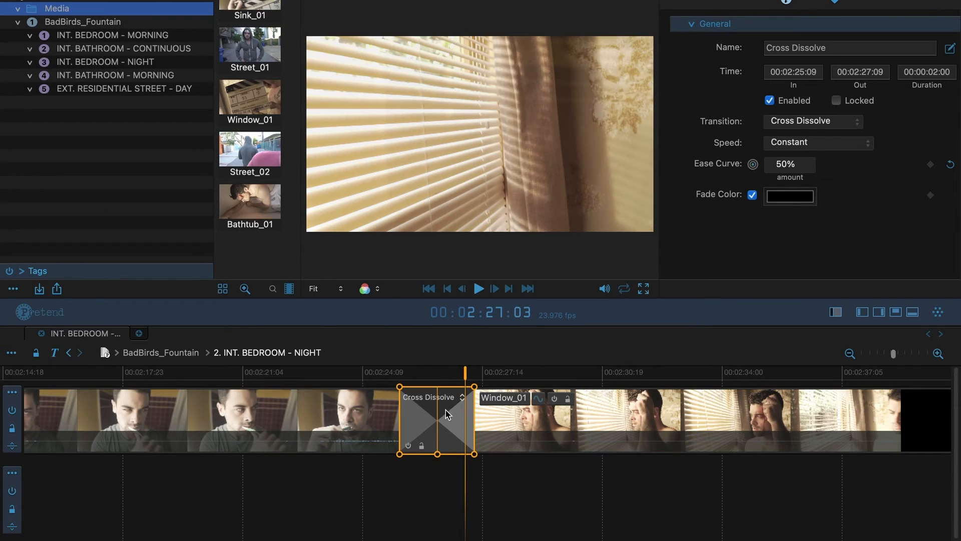
drag(474, 386, 594, 385)
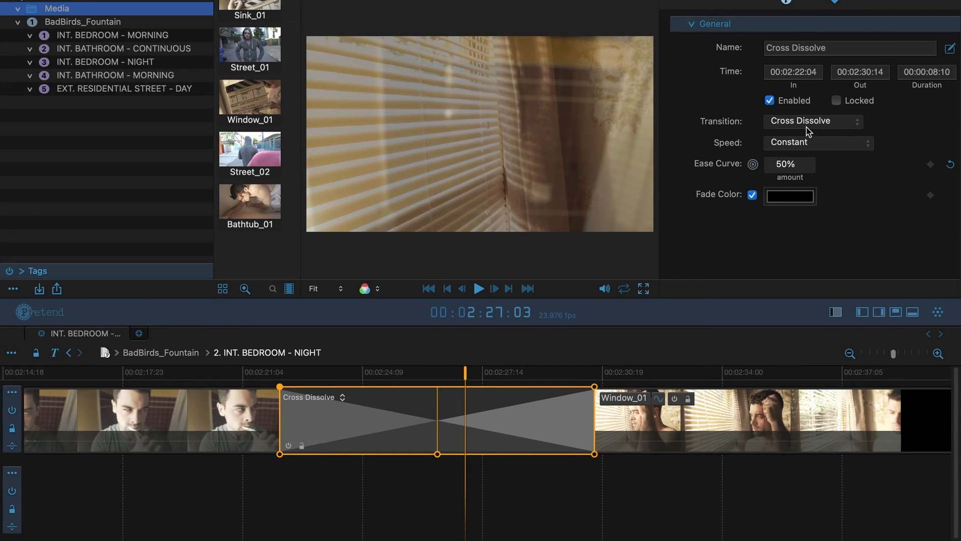
Toggle the Cross Dissolve's Enabled and Locked settings, leaving it enabled and unlocked
click(819, 49)
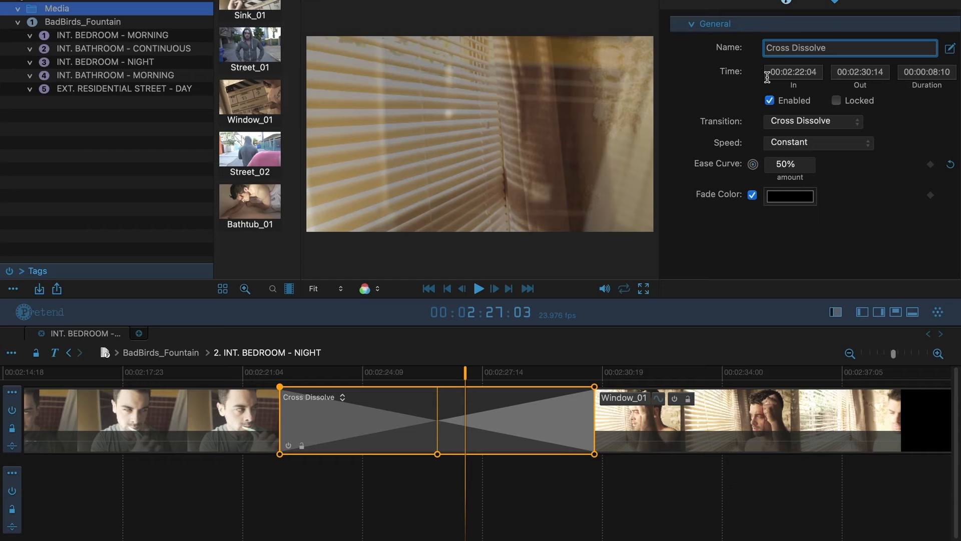
click(770, 100)
click(770, 101)
click(835, 101)
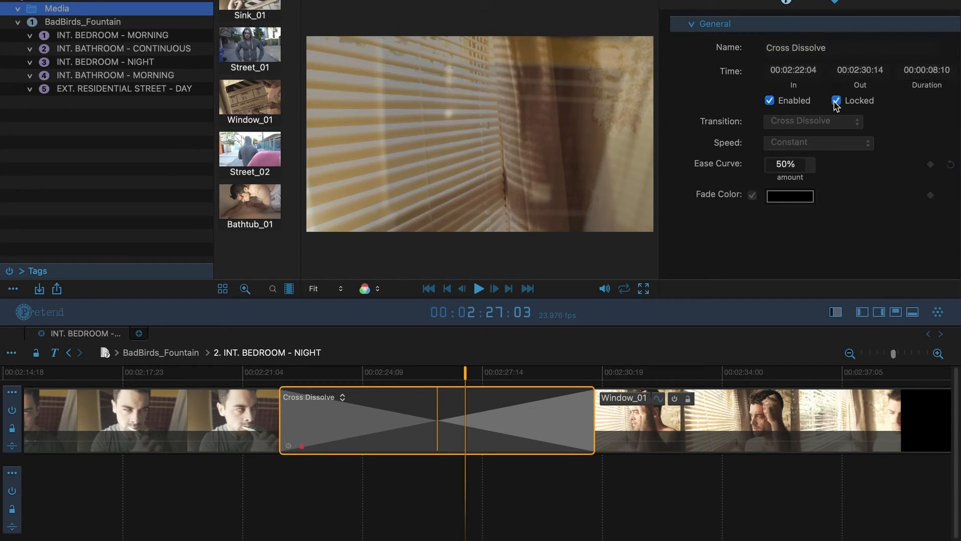
click(836, 101)
click(833, 126)
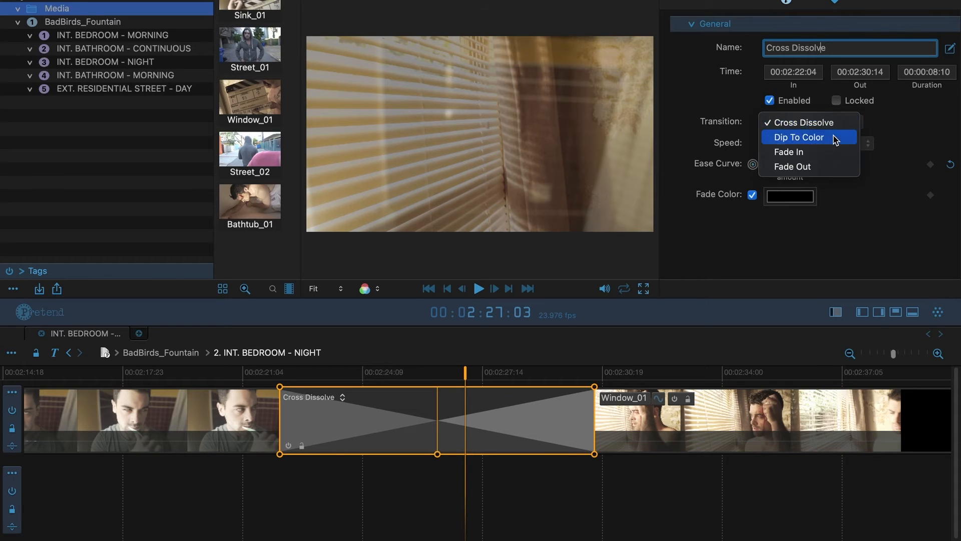
Change the transition to Dip To Color with Ease In, Ease Out speed
click(836, 140)
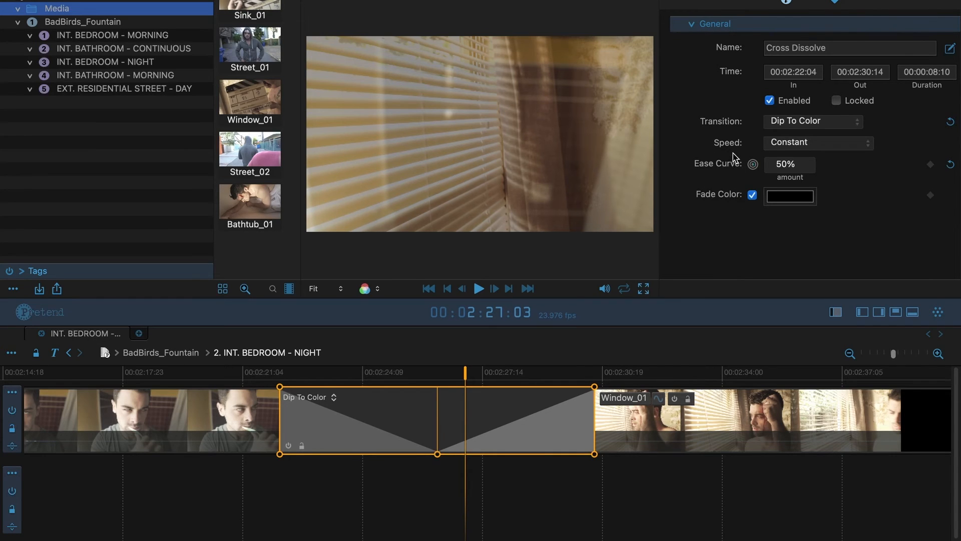
click(785, 145)
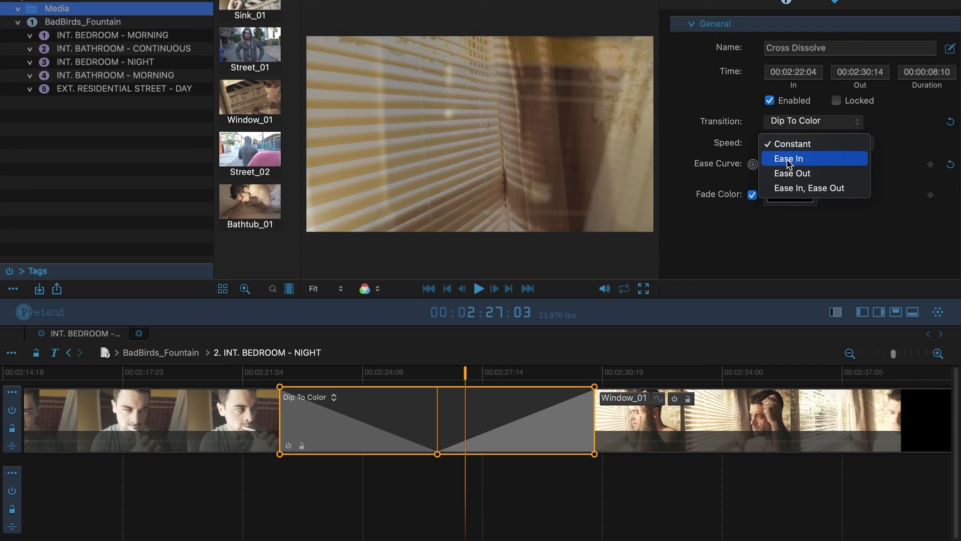
click(797, 157)
click(797, 143)
click(802, 158)
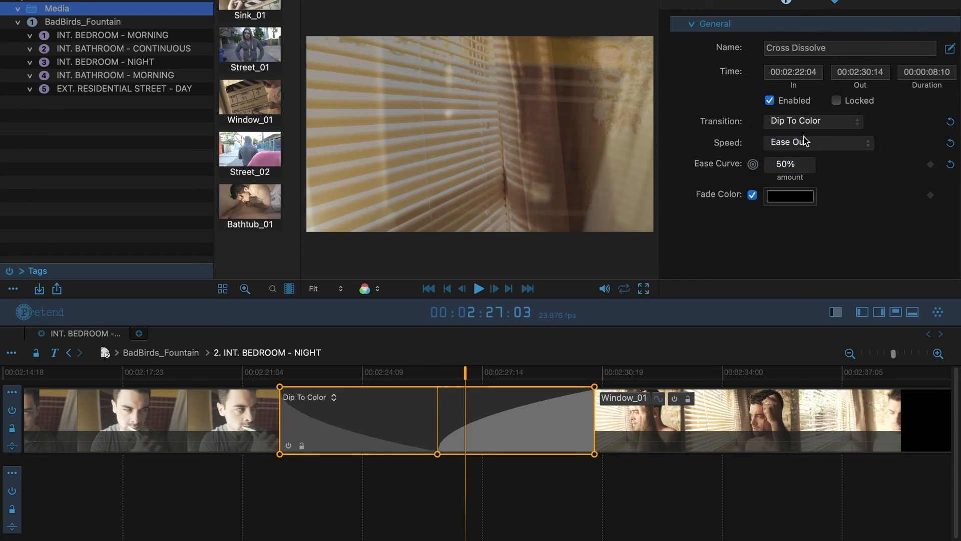
click(805, 145)
click(806, 157)
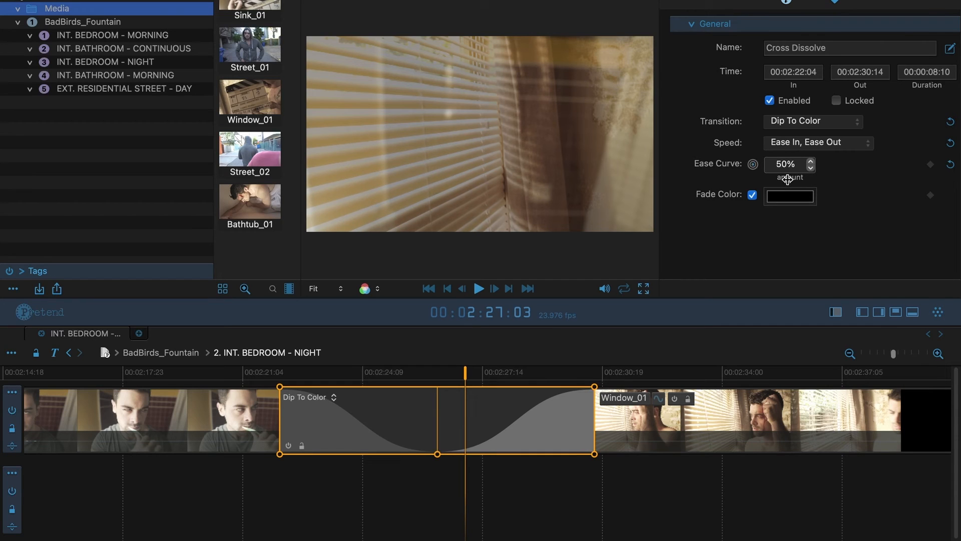
Scrub the Dip To Color's Ease Curve amount from 50% up to 92%
drag(781, 178, 871, 183)
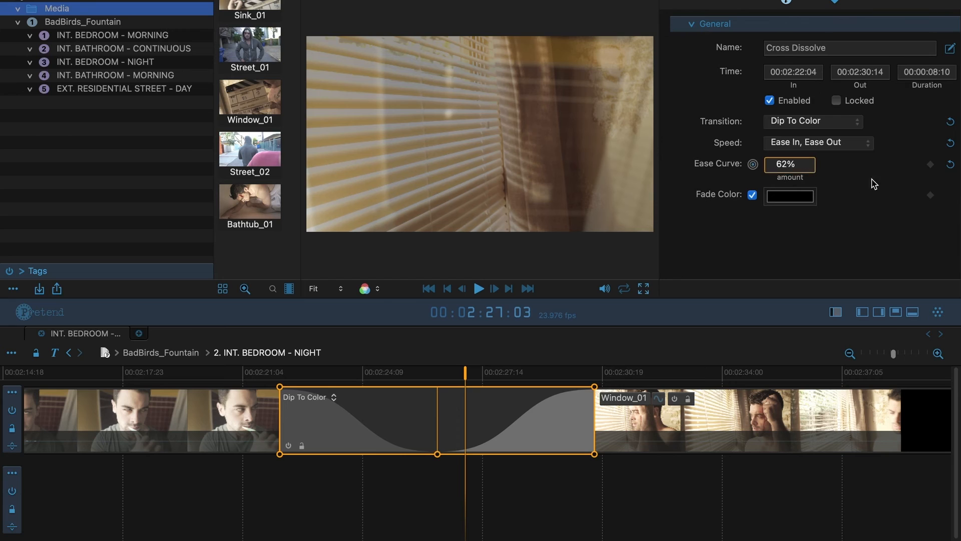
drag(769, 186, 706, 186)
drag(803, 180, 931, 181)
drag(806, 179, 934, 185)
drag(807, 180, 905, 186)
drag(791, 177, 724, 183)
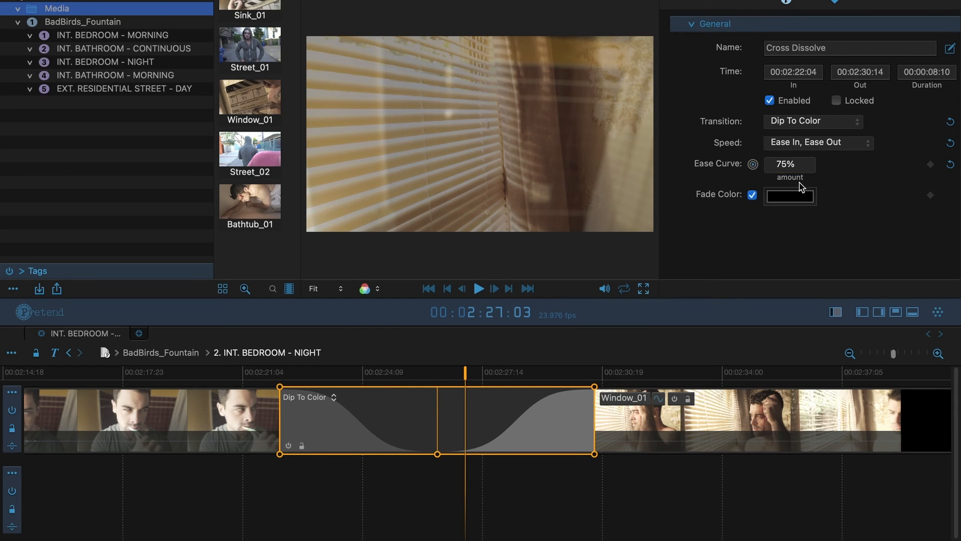
drag(796, 178, 748, 189)
drag(787, 178, 912, 181)
Change the dip's fade colour to cyan and preview it partway through the transition
click(789, 199)
drag(873, 320, 788, 325)
drag(860, 281, 811, 247)
drag(485, 369, 536, 377)
Reselect the Dip To Color transition and switch its Fade Color off
click(568, 430)
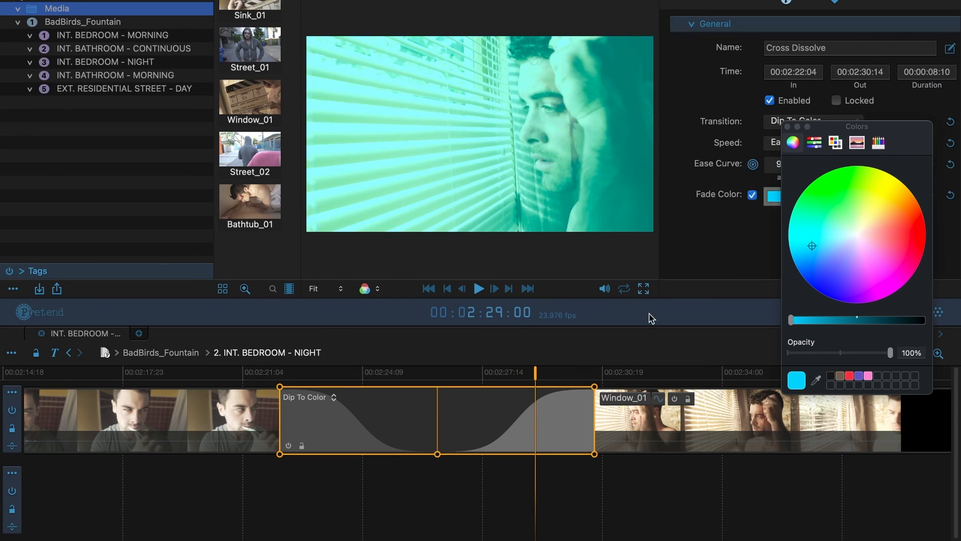
drag(888, 135, 881, 237)
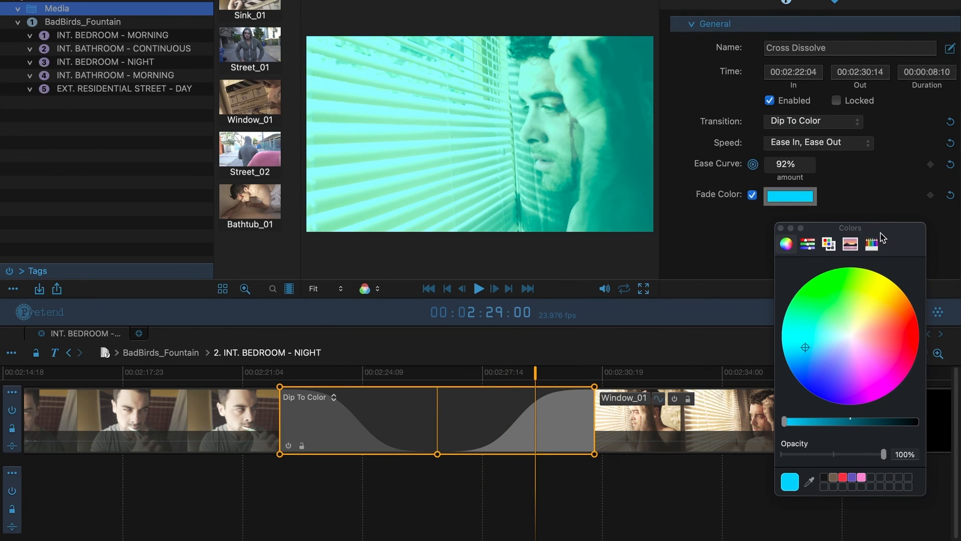
click(751, 196)
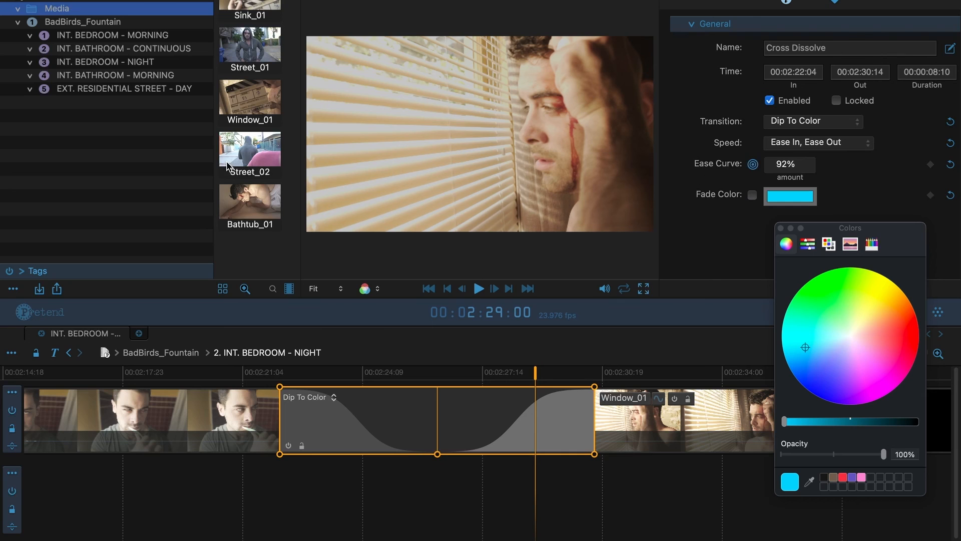
Add Street_02 on a lower track, scrub through the transition, and close the Colors panel
drag(256, 153, 150, 486)
drag(266, 377, 583, 372)
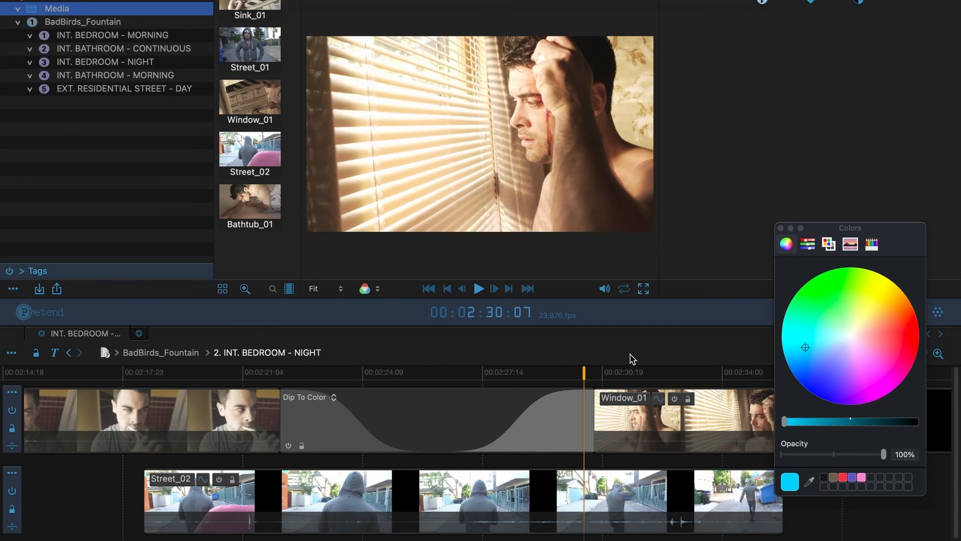
click(536, 408)
click(780, 228)
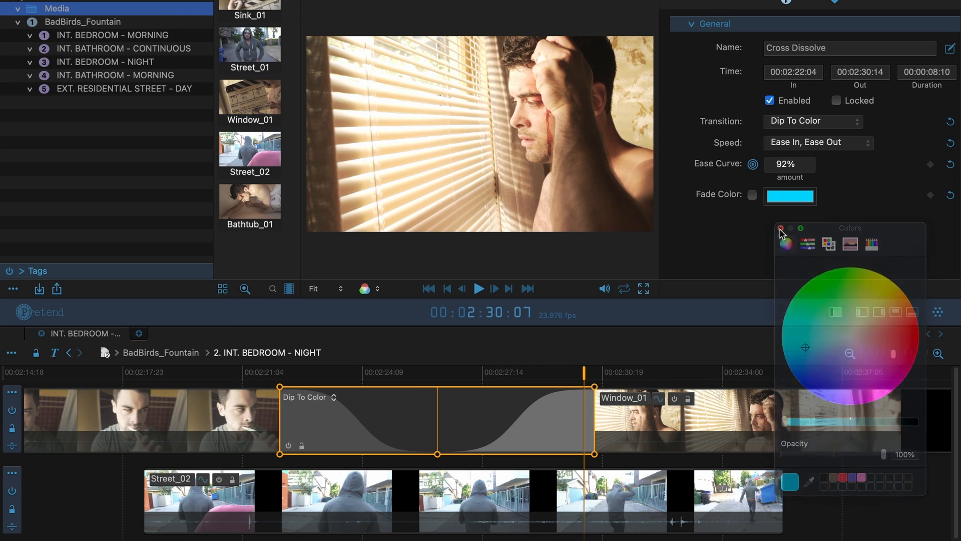